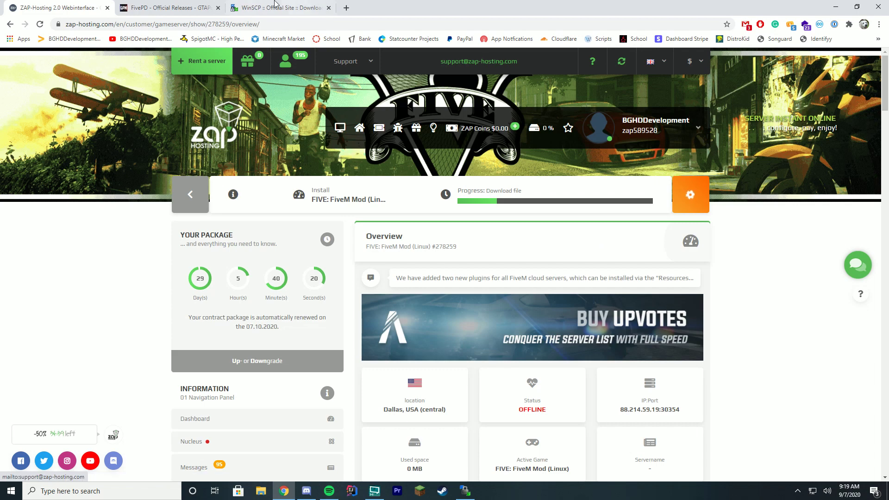
- Download the WinSCP 5.17.7 installer from winscp.net
key("ctrl+Tab")
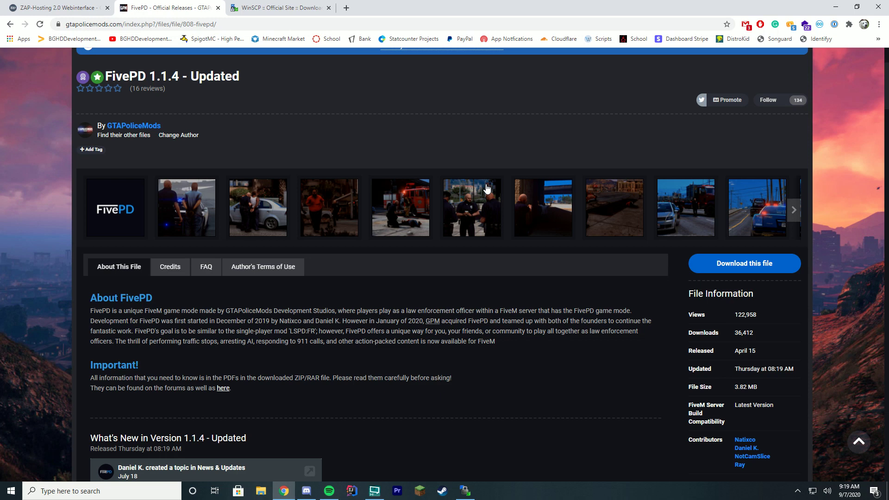
left_click(292, 6)
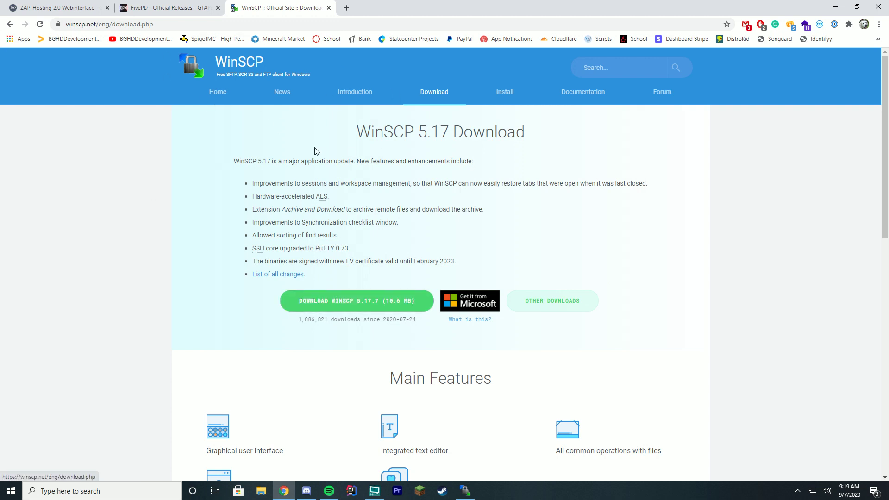
left_click(376, 303)
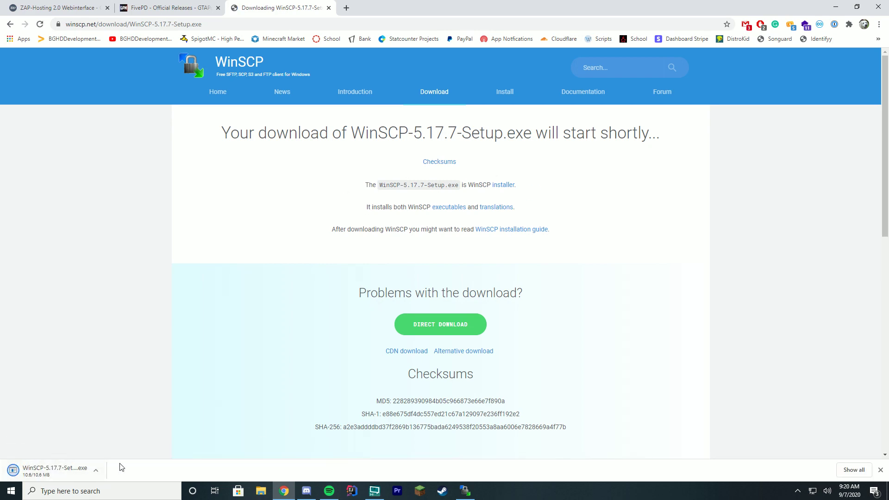
left_click(467, 491)
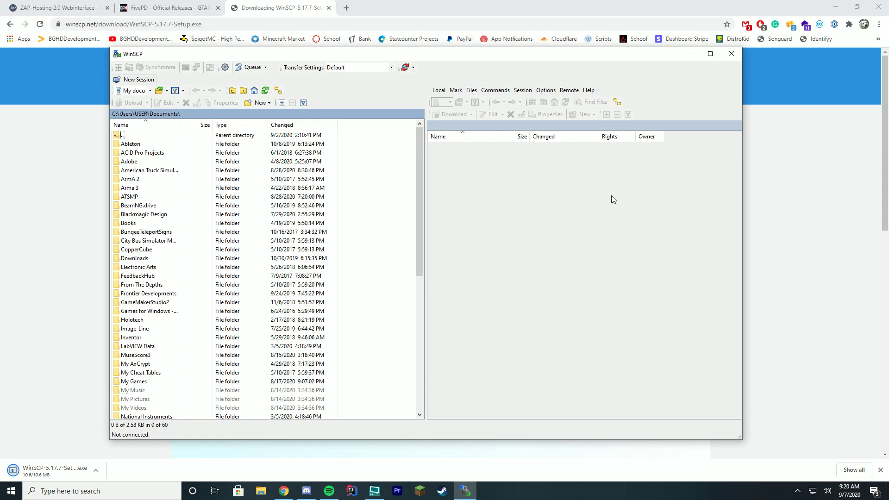
- Download the FivePD 1.1.4 archive, agreeing to the terms, and open it in WinRAR
left_click(846, 224)
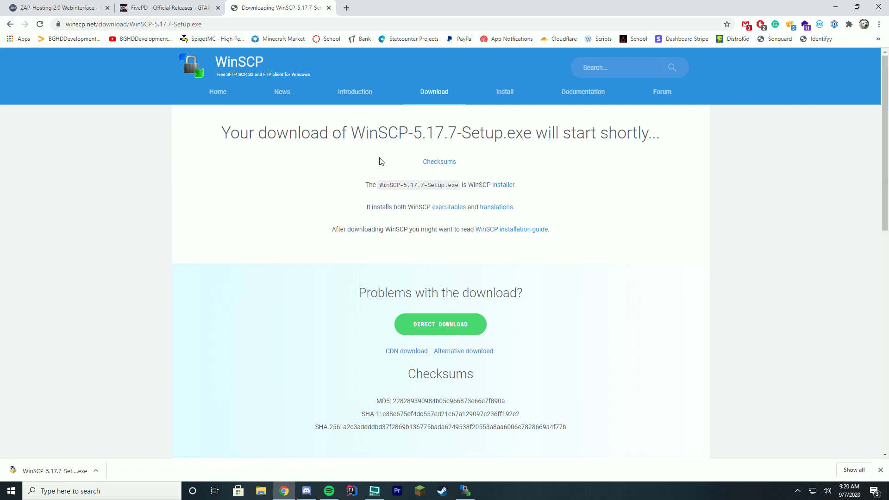
left_click(189, 6)
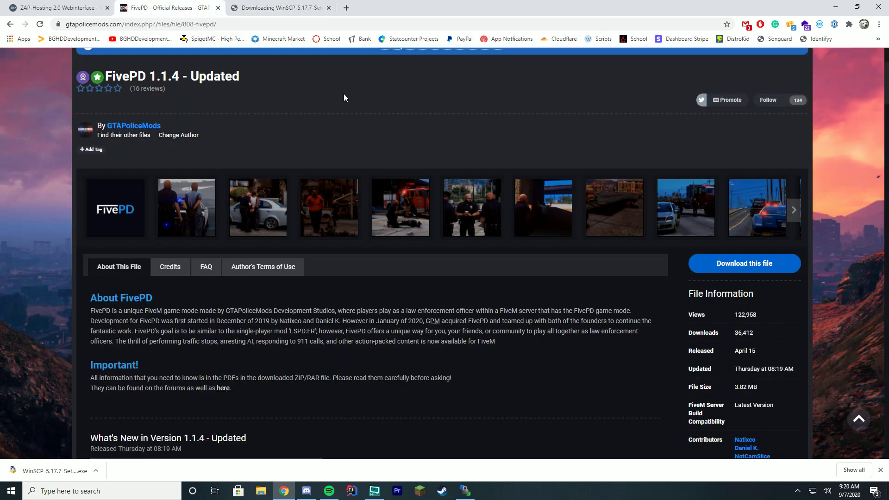
left_click(732, 268)
scroll(551, 236, "down", 2)
scroll(602, 301, "down", 3)
left_click(676, 352)
scroll(509, 315, "up", 6)
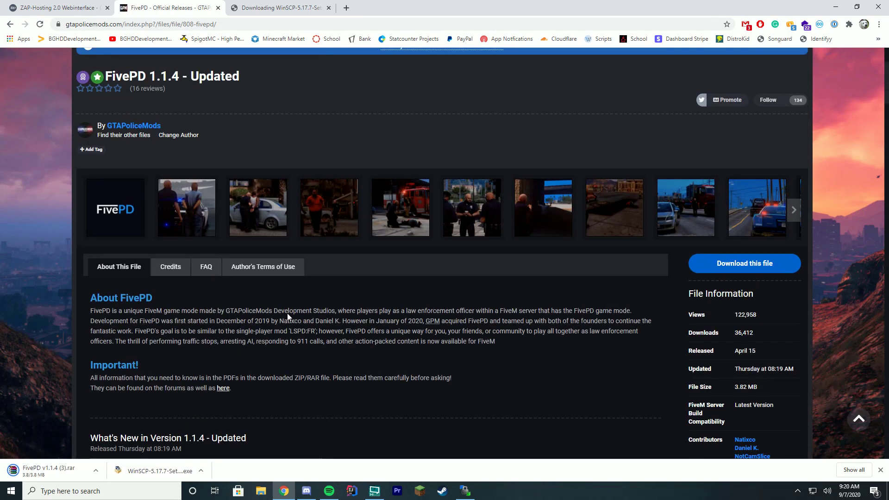
left_click(62, 472)
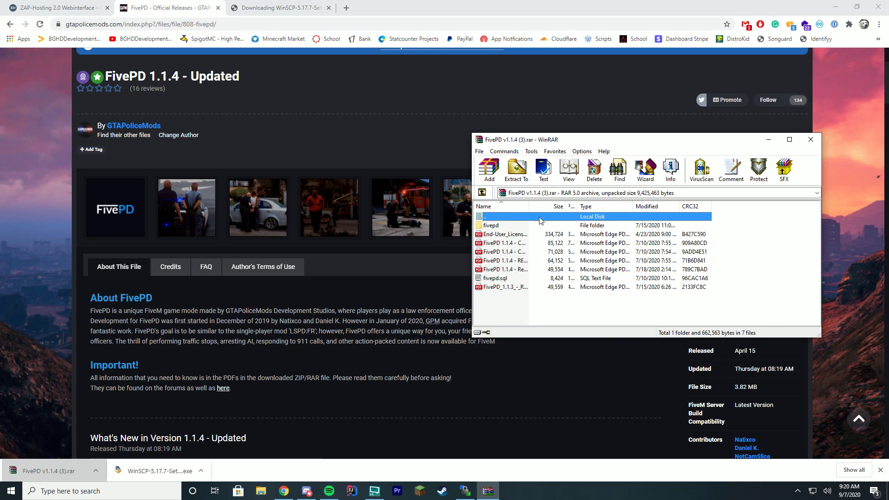
- Look inside the archive's fivepd folder, go back to the root, then return to ZAP-Hosting
left_click(508, 280)
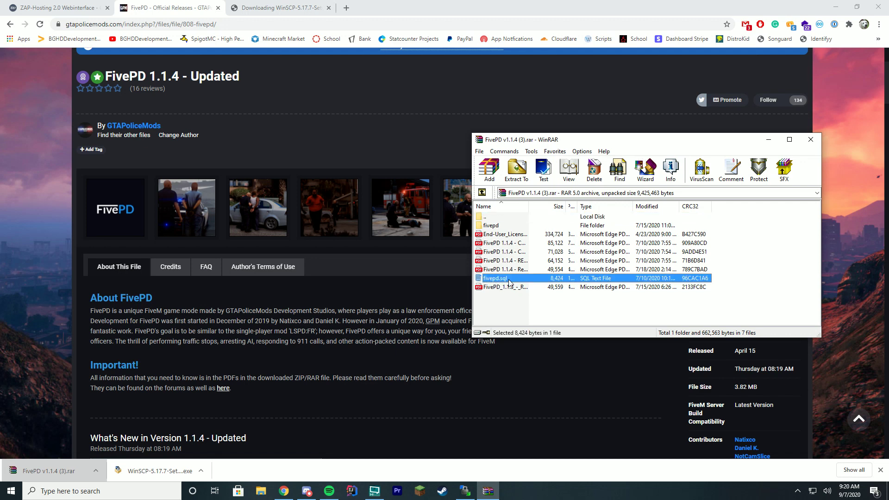
double_click(493, 227)
double_click(502, 218)
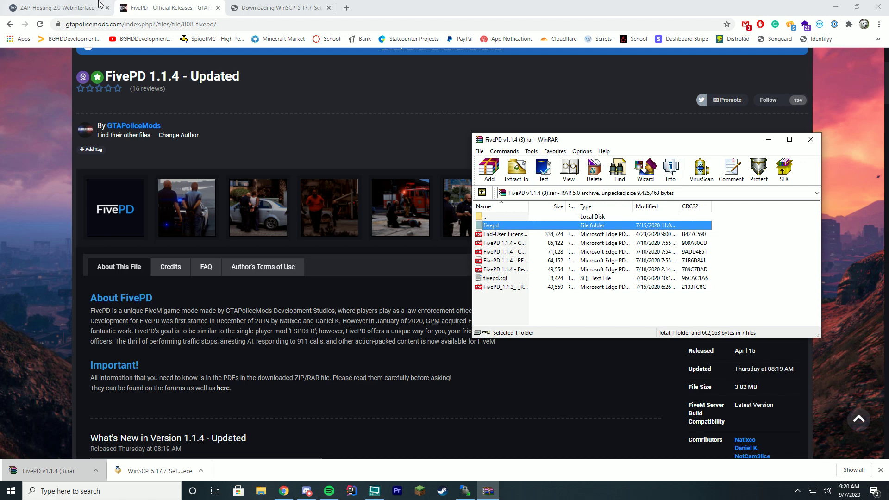
left_click(83, 7)
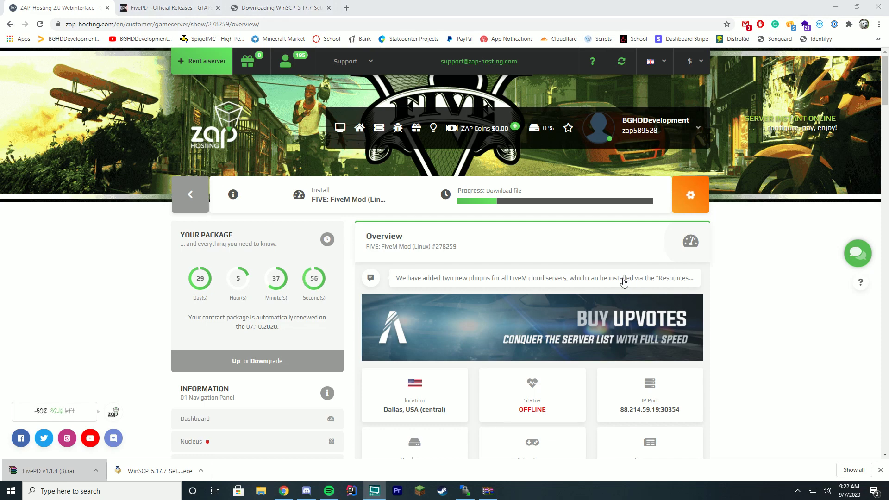
- Open the server's FTP-Browser page with the FTP password shown, then bring WinSCP forward
scroll(622, 283, "down", 12)
scroll(616, 267, "down", 4)
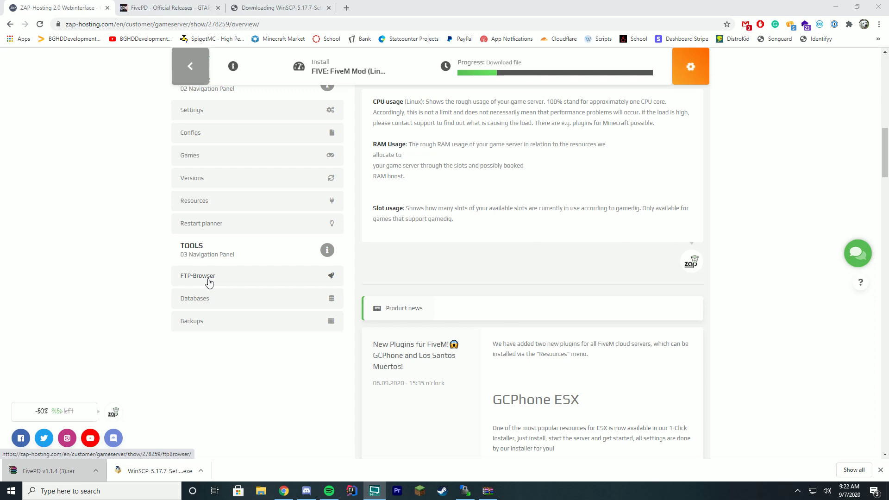
left_click(465, 492)
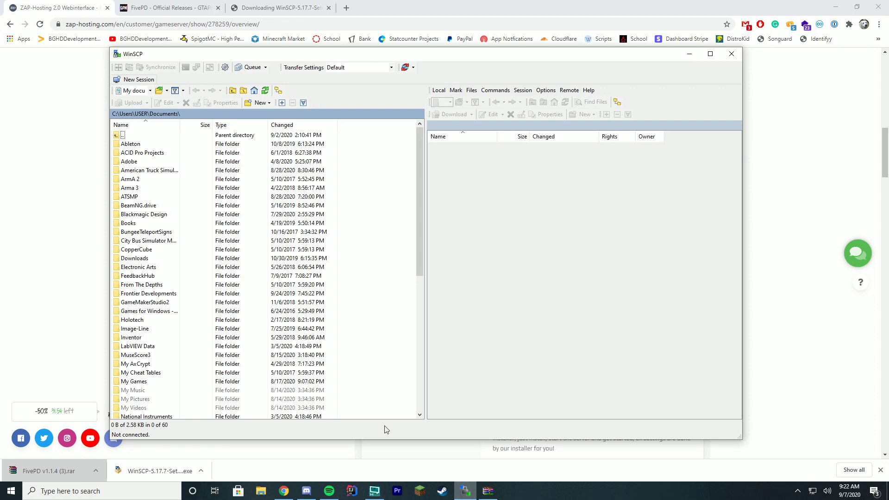
left_click(834, 186)
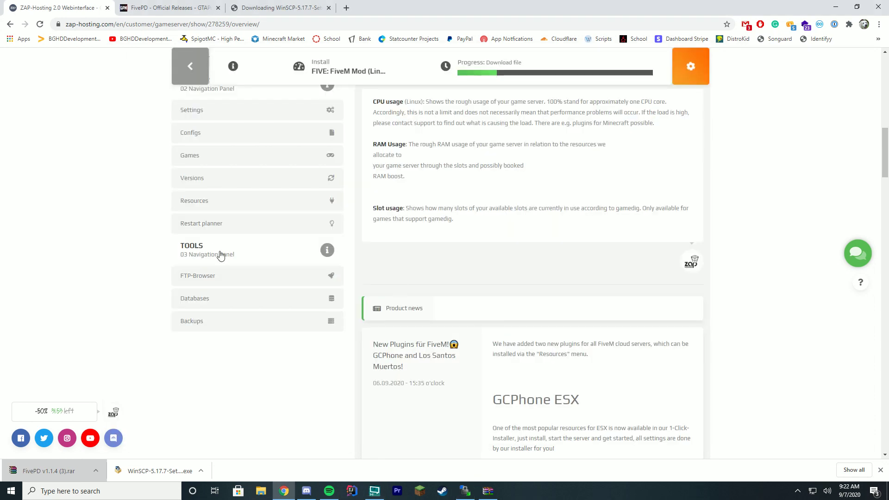
left_click(201, 282)
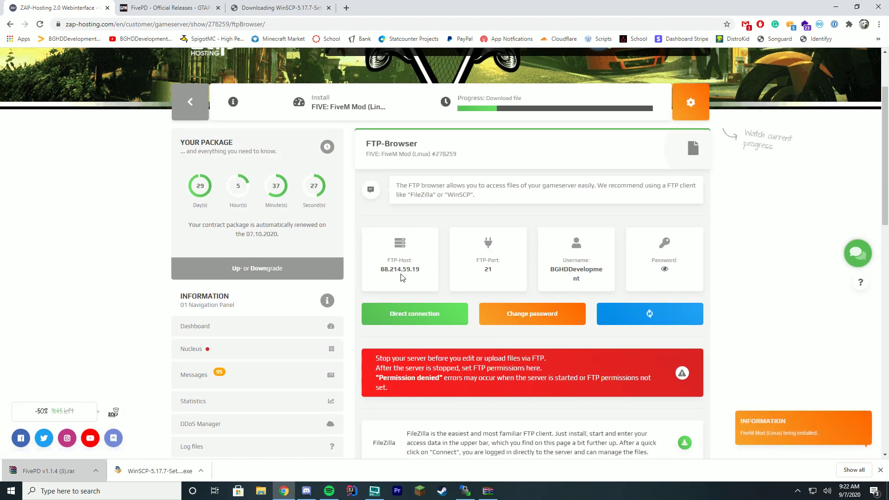
left_click(665, 269)
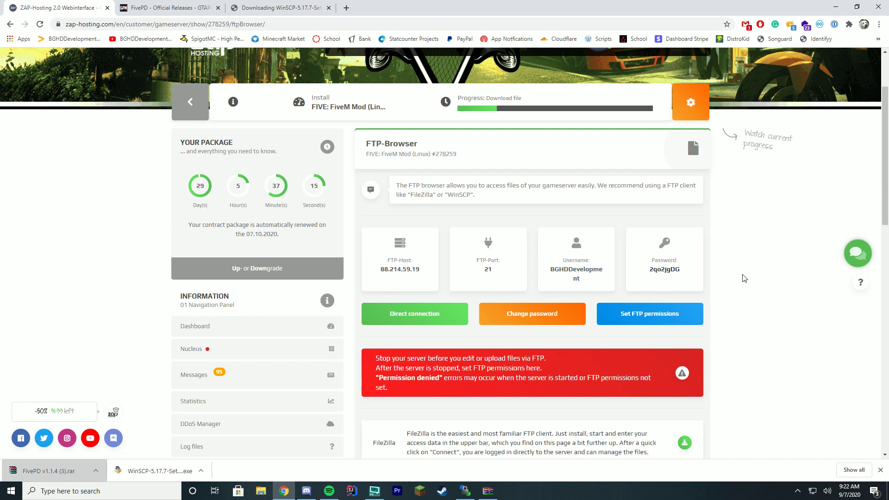
left_click(465, 492)
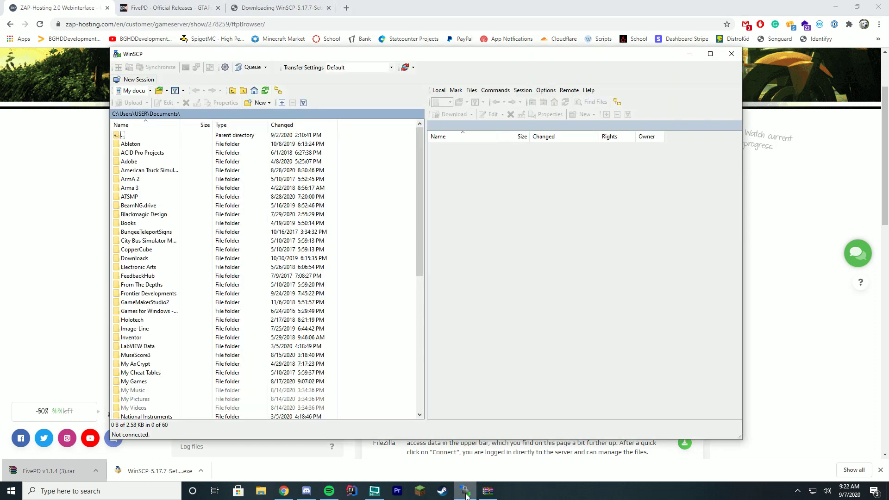
- Start a new WinSCP session with host 88.214.59.19 and FTP as the file protocol
left_click_drag(291, 52, 290, 60)
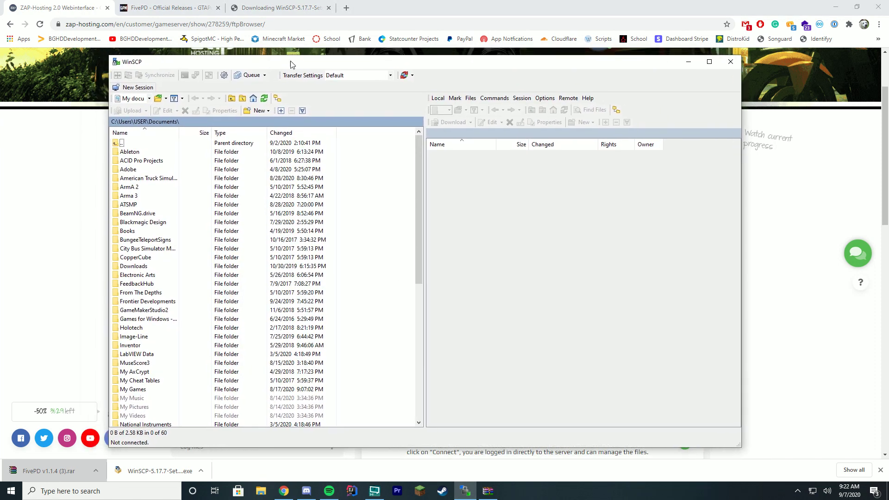
left_click(137, 90)
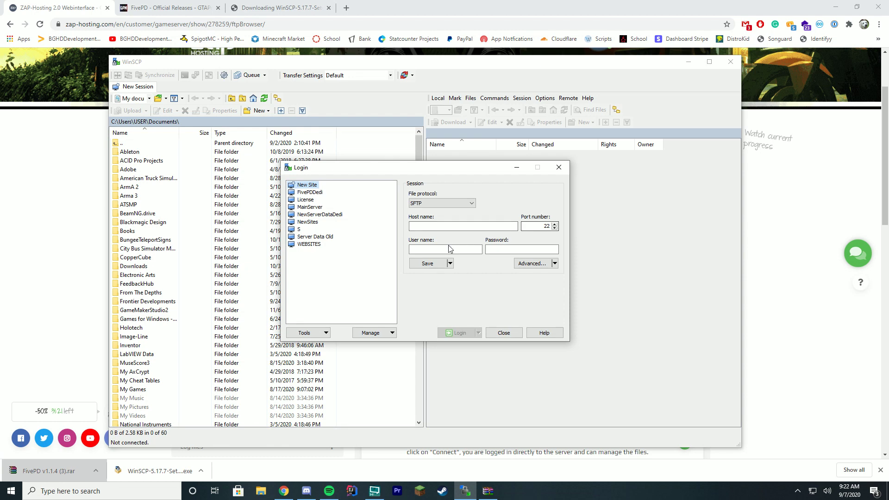
left_click(788, 221)
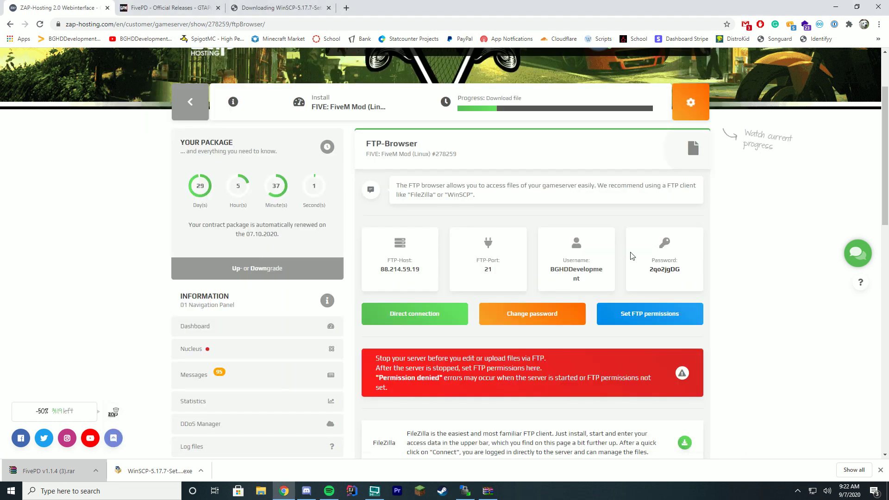
double_click(398, 270)
right_click(399, 269)
left_click(408, 273)
left_click(464, 491)
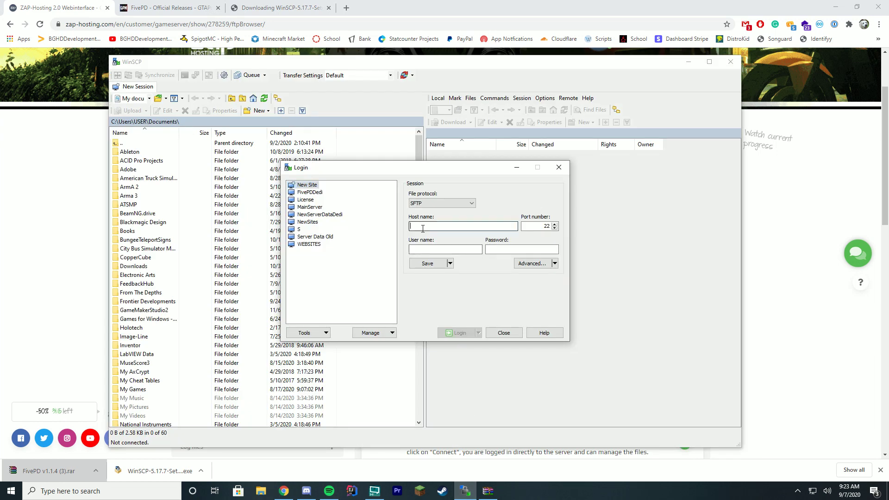
key("ctrl+v")
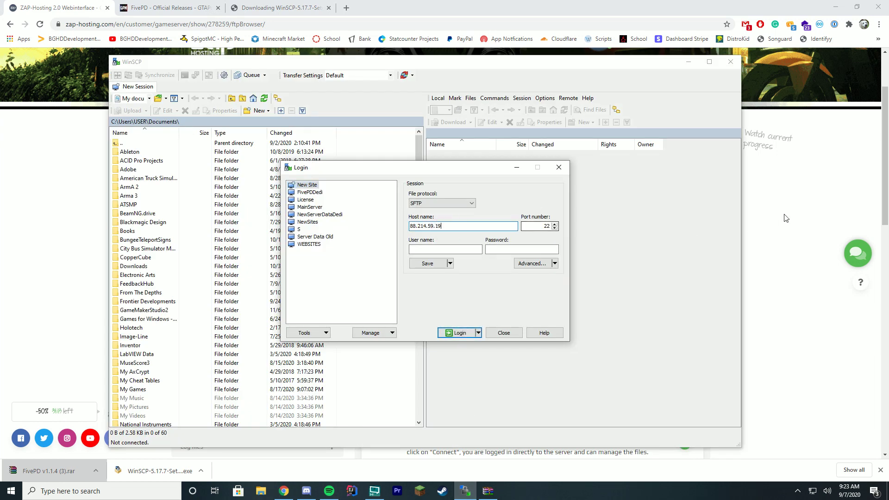
left_click(787, 220)
left_click(465, 491)
left_click(442, 203)
left_click(419, 226)
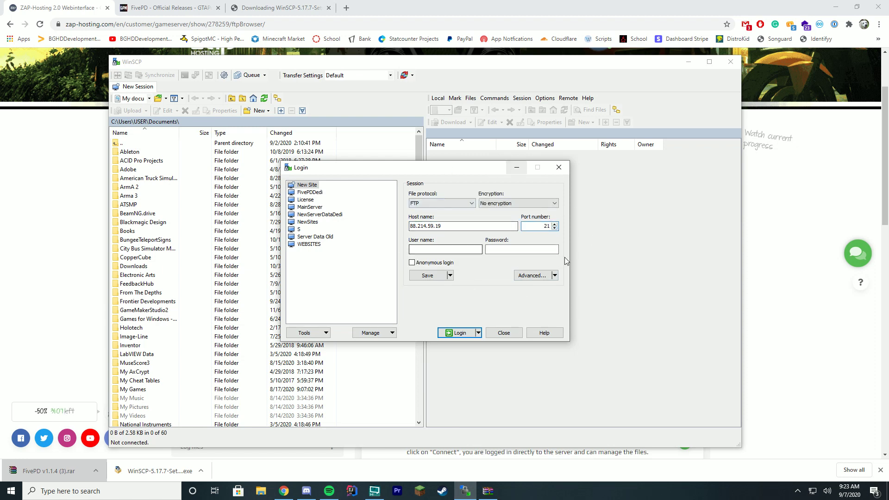
- Paste the ZAP-Hosting FTP username and password into the session and log in
left_click(762, 227)
double_click(578, 268)
key("ctrl+c")
left_click(465, 491)
left_click(426, 249)
key("ctrl+v")
left_click(780, 185)
left_click(665, 269)
left_click(465, 491)
left_click(507, 250)
key("ctrl+v")
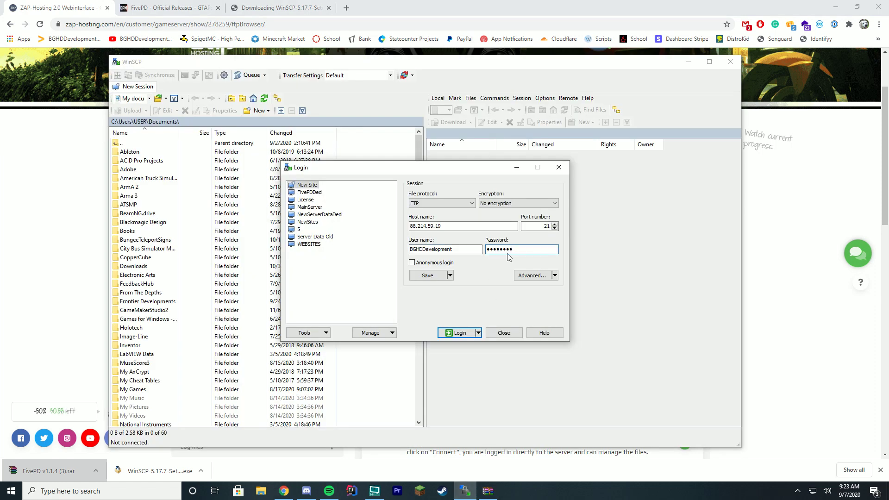
left_click(464, 331)
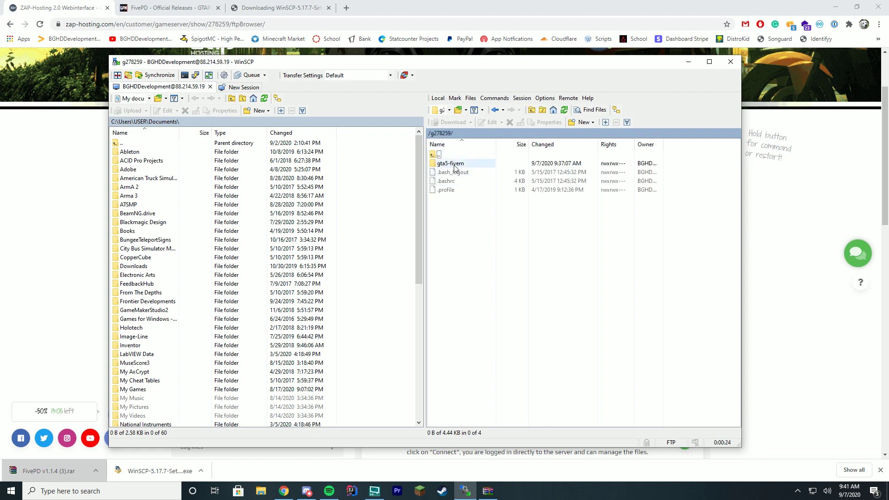
- Open gta5-fivem/server-data/resources on the server and place the FivePD archive window beside it
double_click(474, 166)
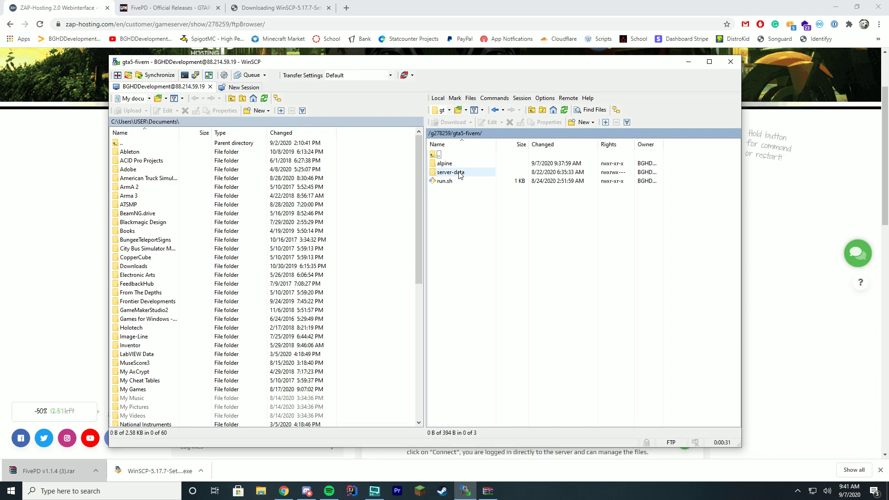
double_click(460, 173)
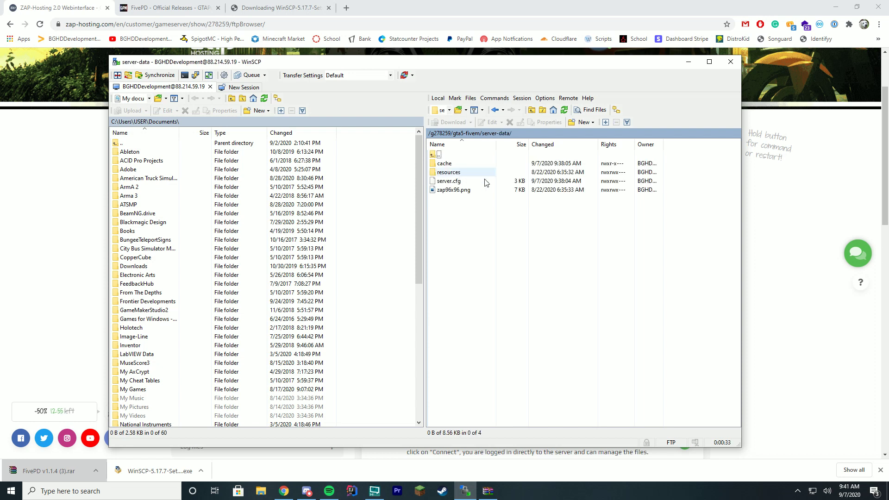
double_click(450, 173)
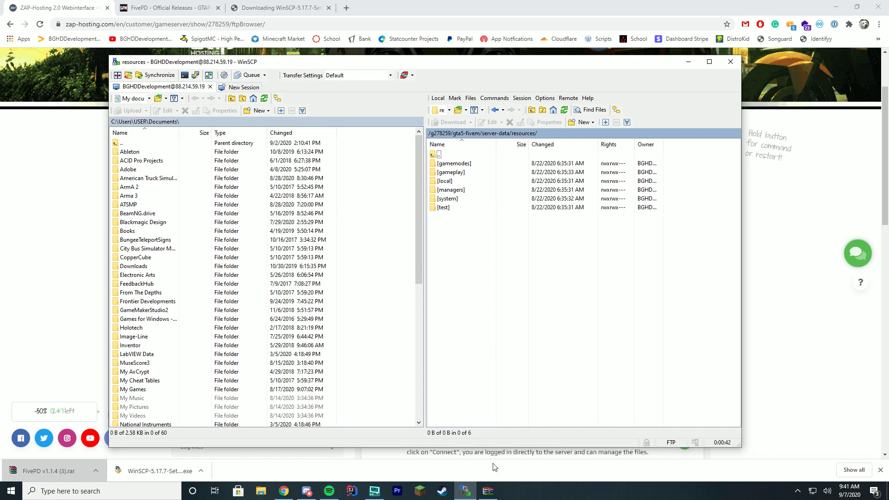
left_click(487, 491)
left_click_drag(576, 147, 644, 155)
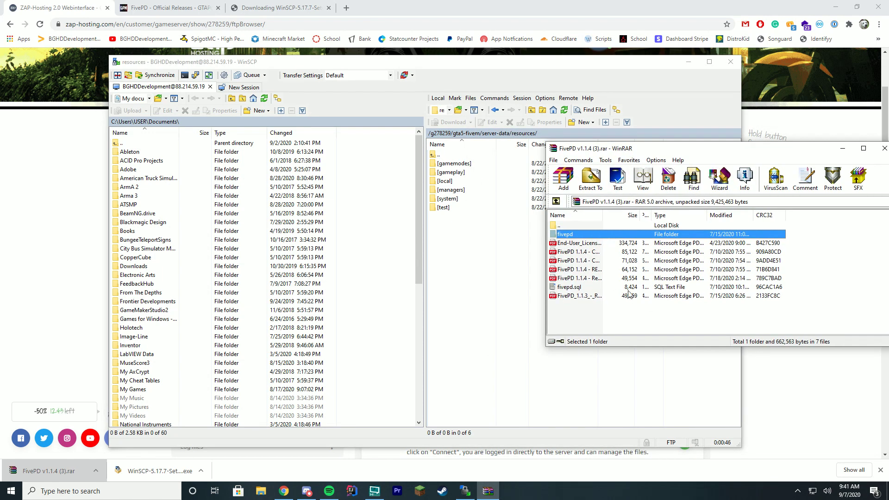
- Drag the fivepd folder from WinRAR into resources, close the archive, and open the uploaded folder
left_click_drag(567, 235, 476, 238)
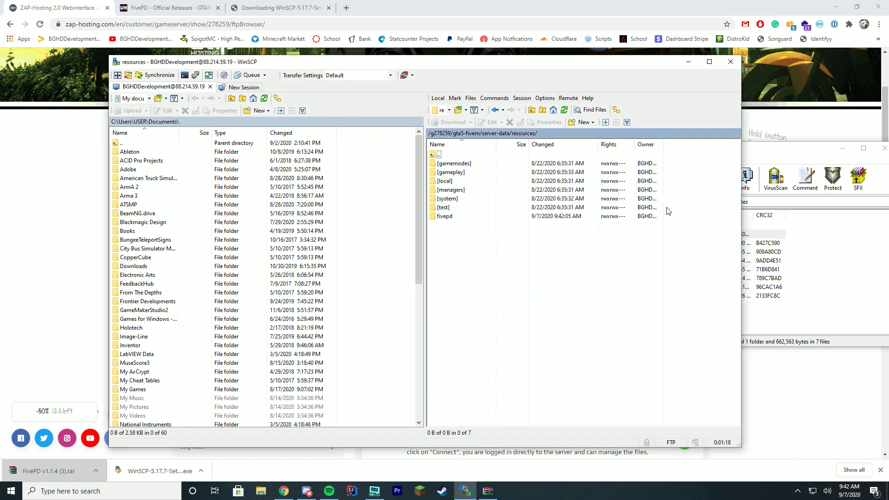
left_click_drag(765, 156, 467, 141)
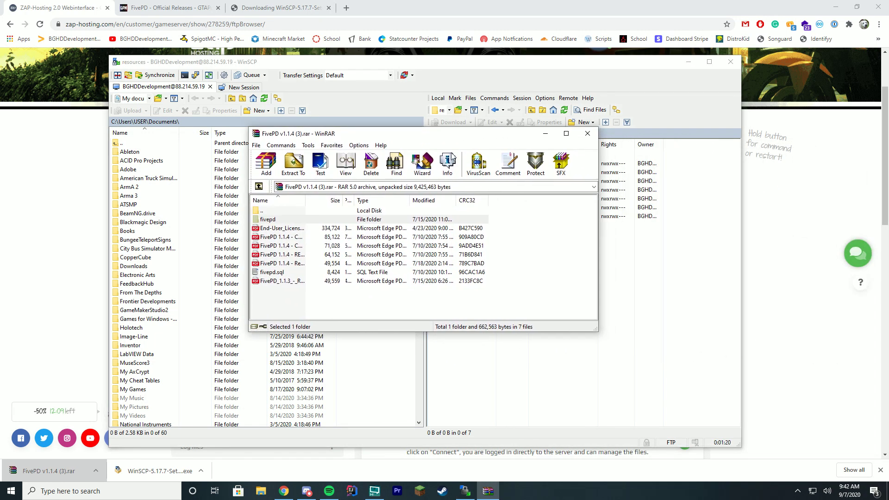
left_click(270, 276)
left_click_drag(274, 275, 862, 359)
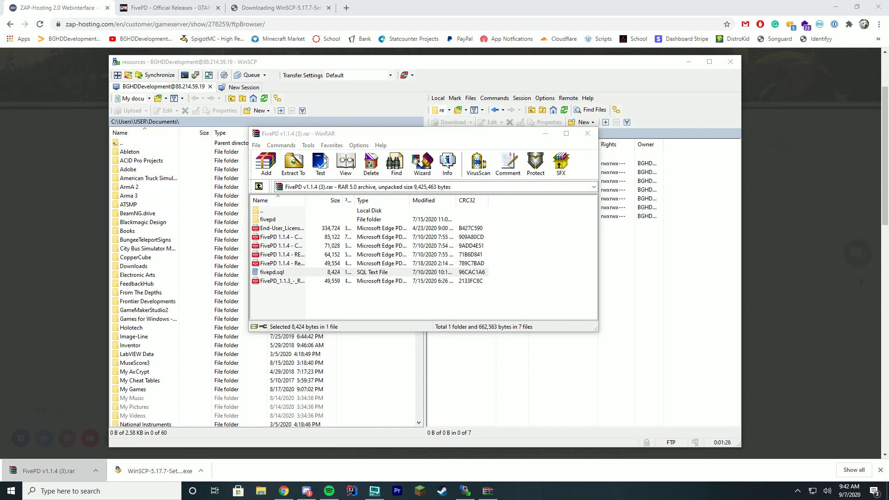
left_click(371, 308)
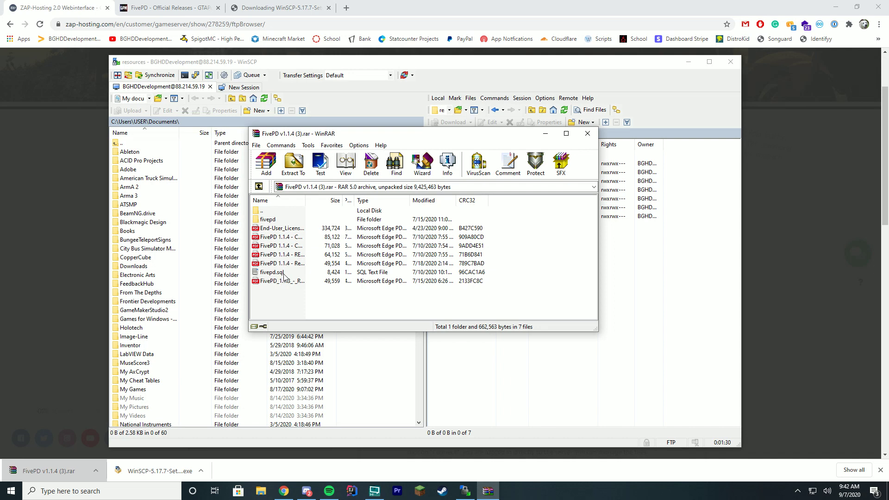
left_click(587, 133)
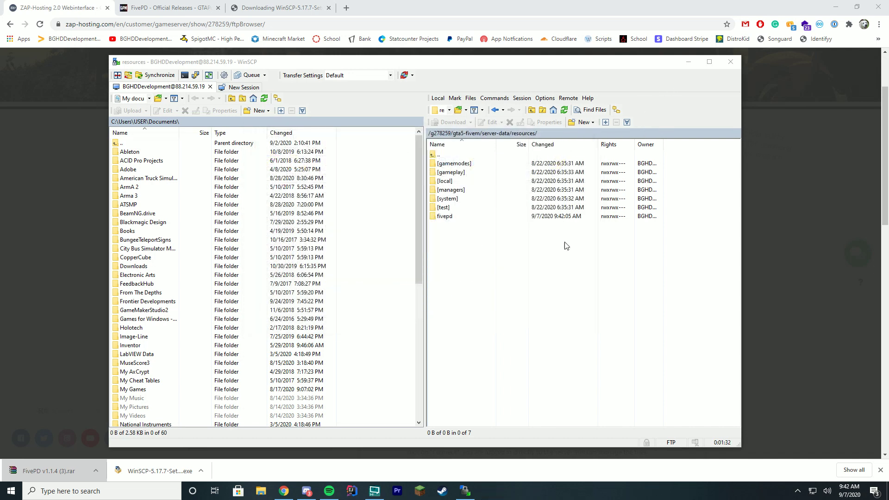
double_click(445, 218)
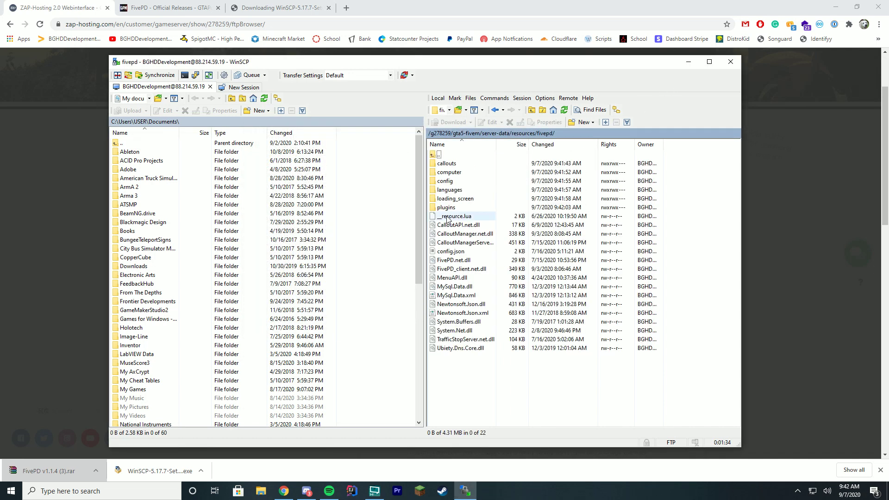